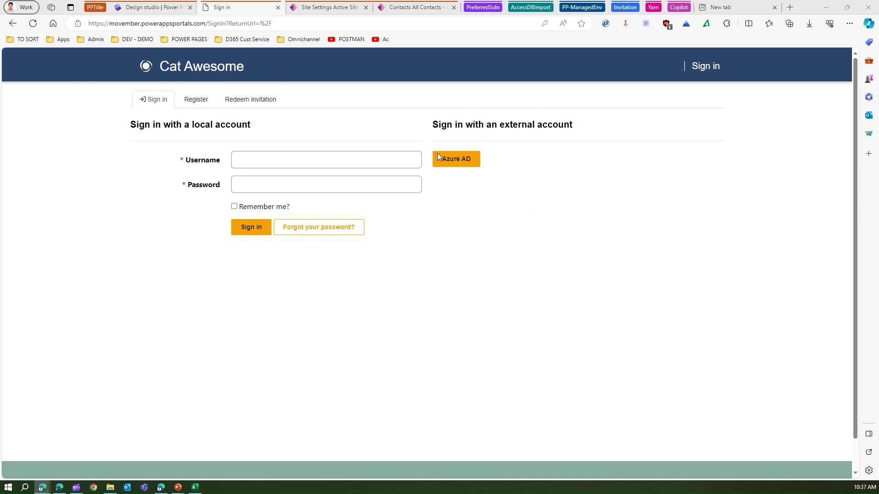
Sign in with Azure AD, move from the profile page to Home, then sign out
click(469, 160)
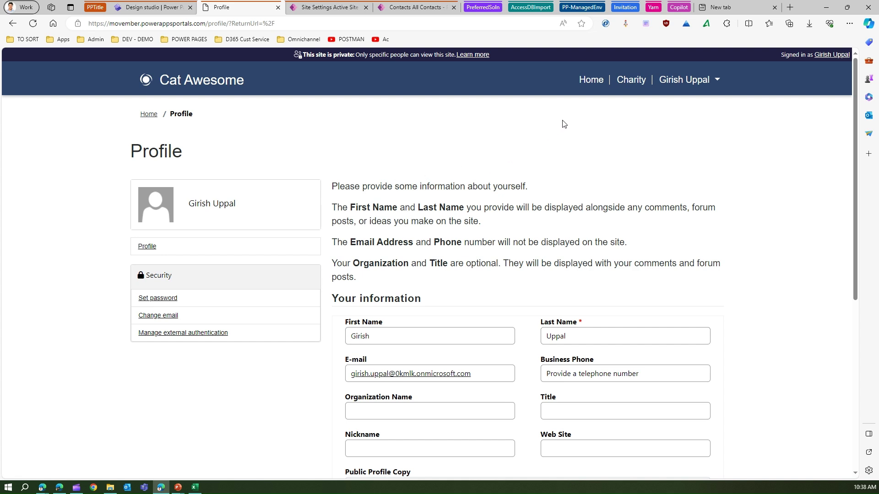
click(600, 83)
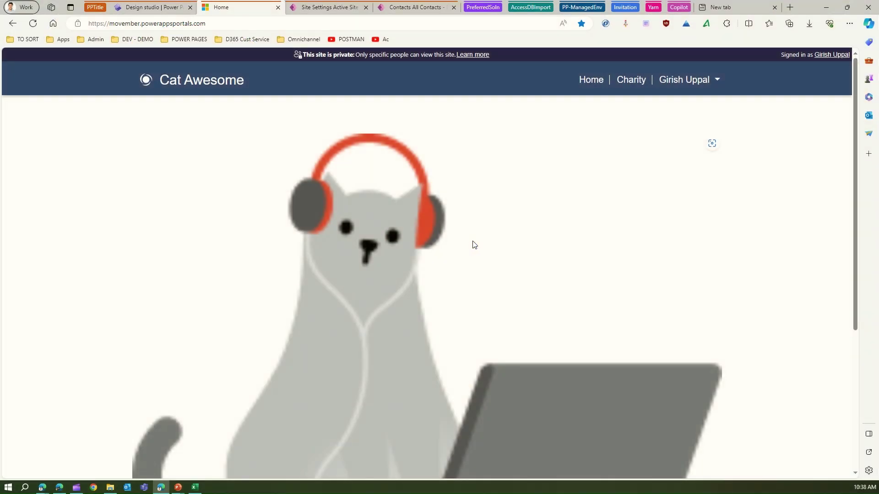
click(690, 83)
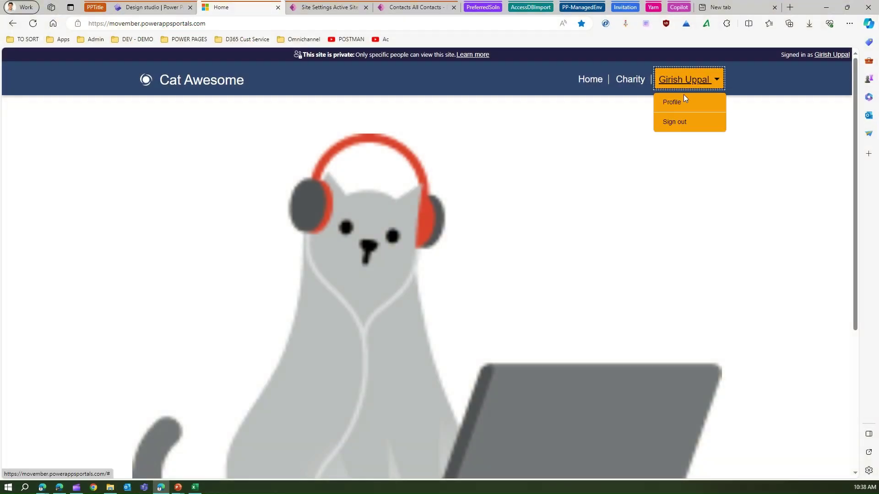
click(682, 124)
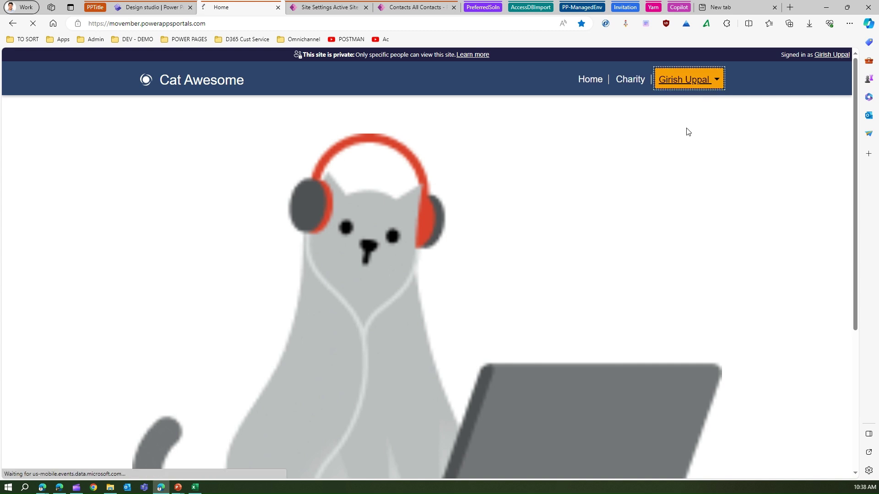
Open Power Pages Management from the design studio's extra site options
click(155, 6)
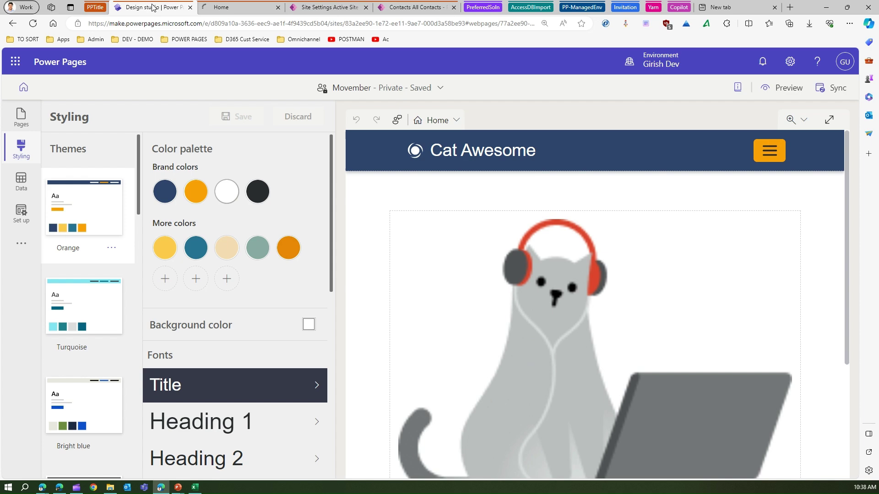
click(22, 243)
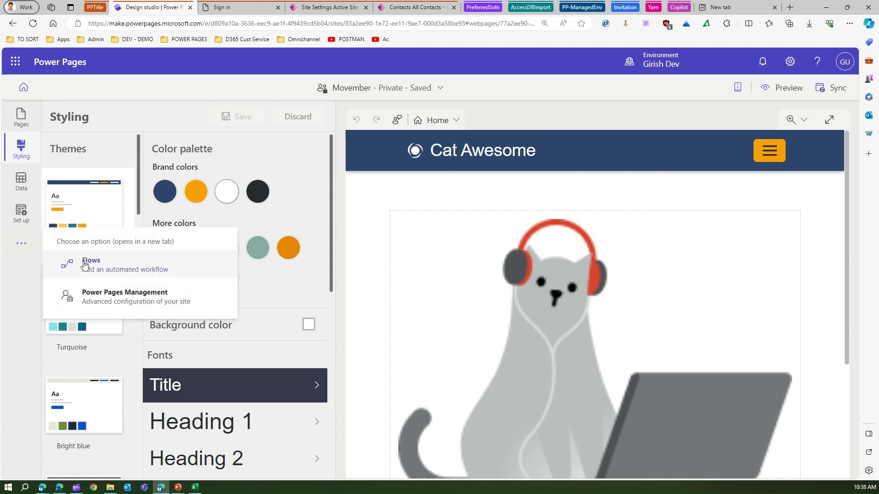
click(111, 293)
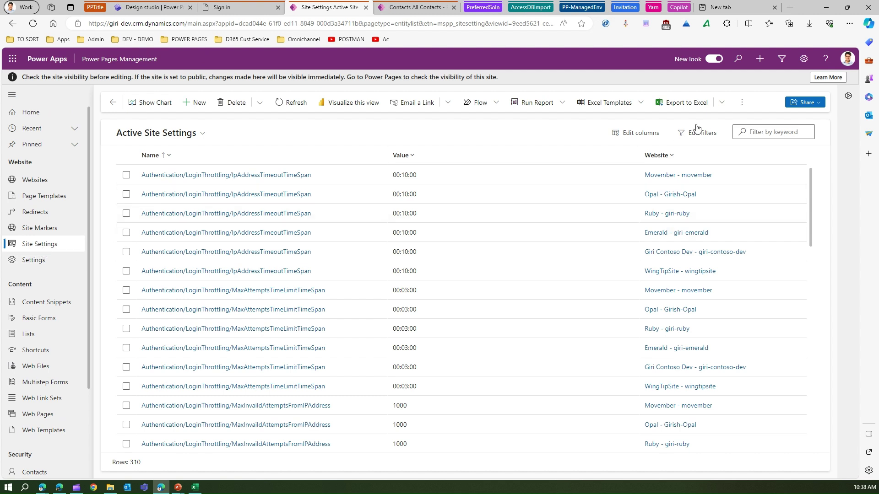
Filter Active Site Settings by the Website column to 'Movember - movember'
click(661, 156)
click(674, 203)
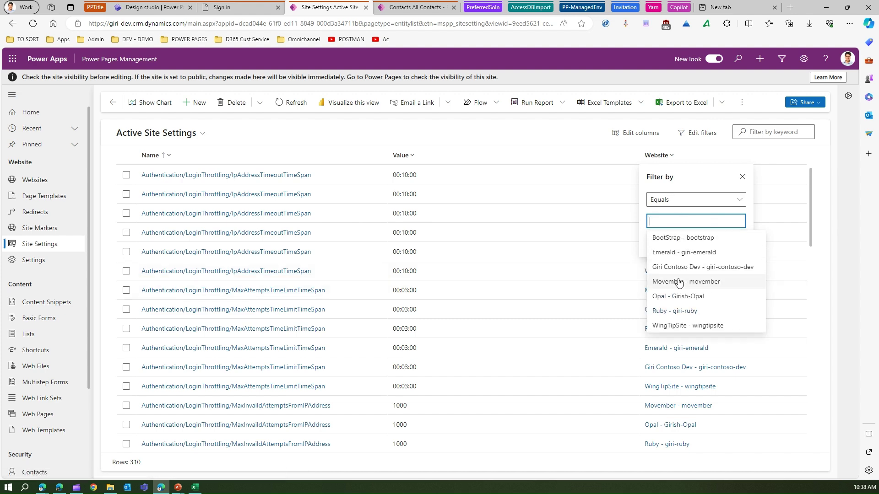
click(682, 282)
click(686, 256)
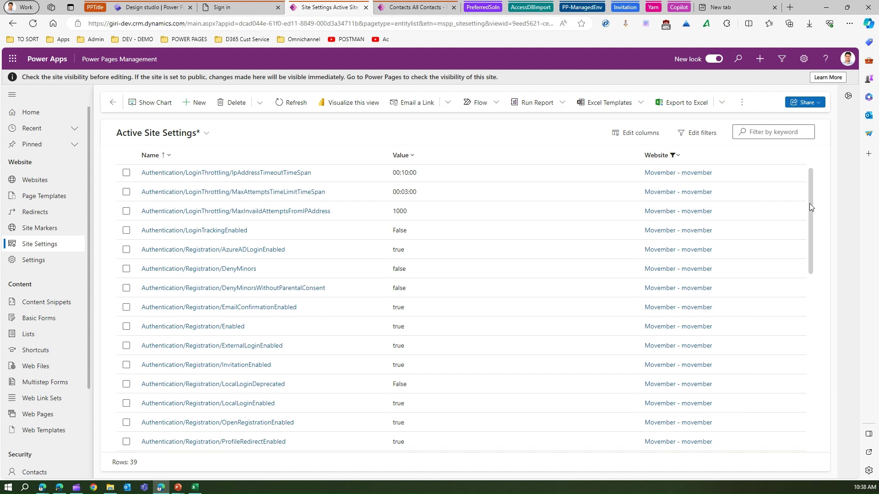
drag(810, 203, 810, 245)
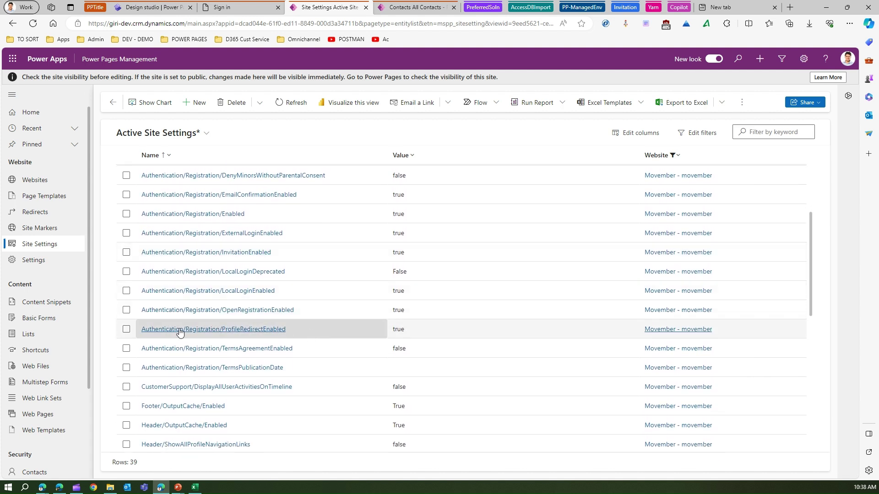
Change the ProfileRedirectEnabled setting's value from true to false and save the record
click(275, 329)
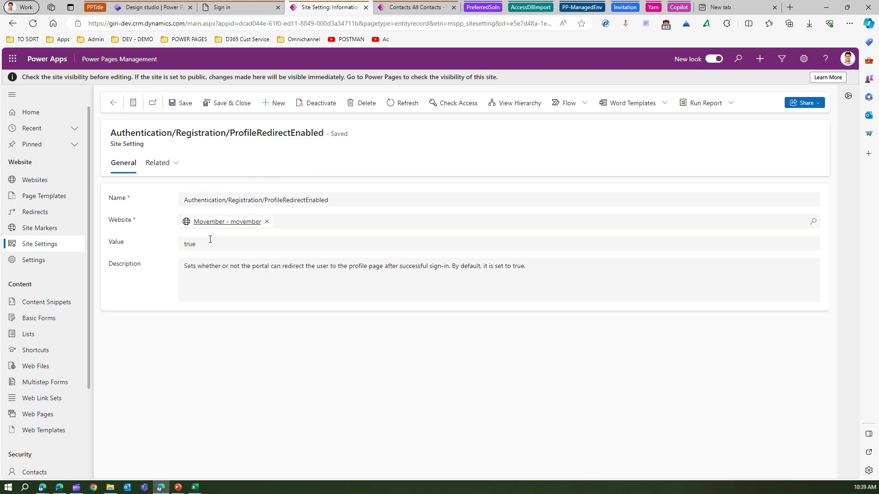
double_click(208, 242)
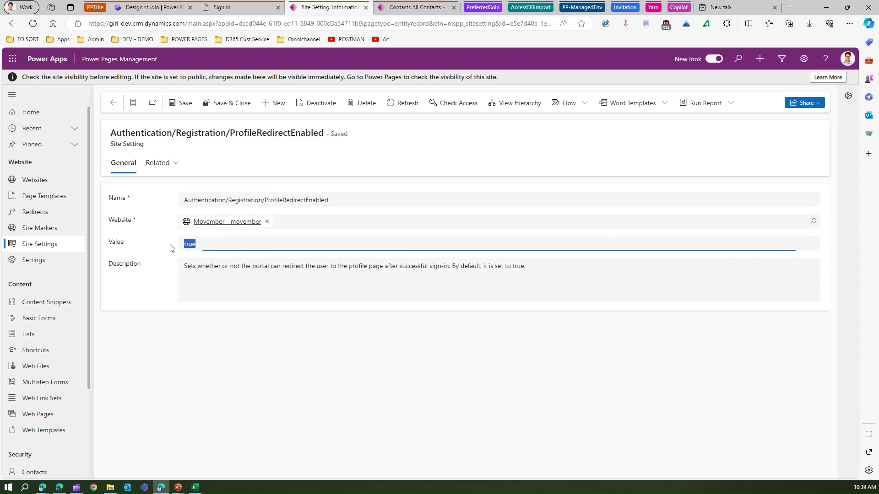
text(false)
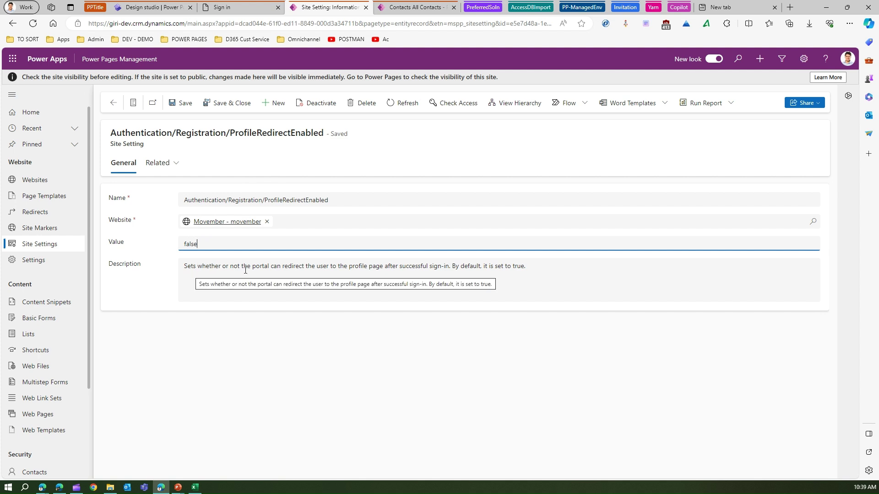
drag(332, 266, 398, 267)
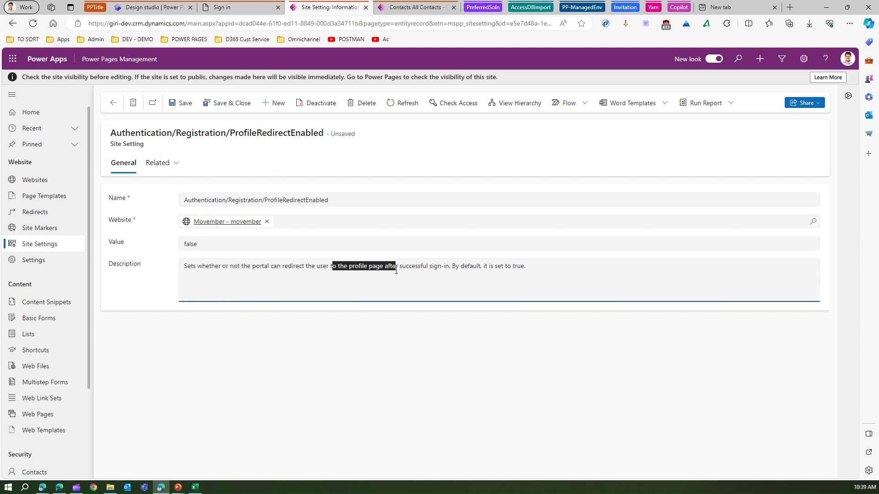
click(447, 267)
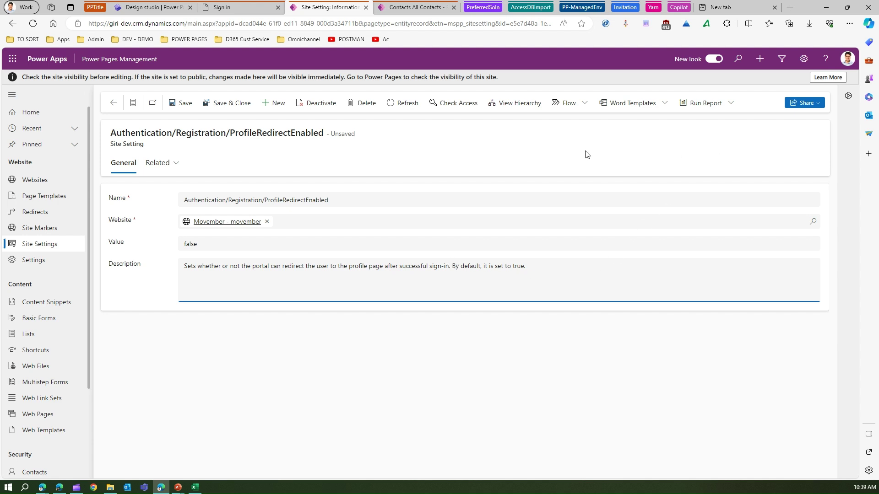
click(221, 103)
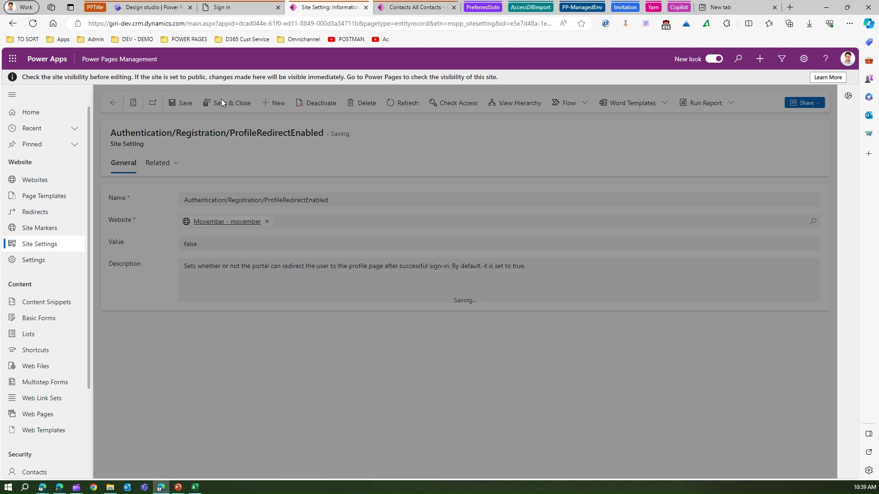
Return to the Movember design studio and sync the site configuration
click(155, 7)
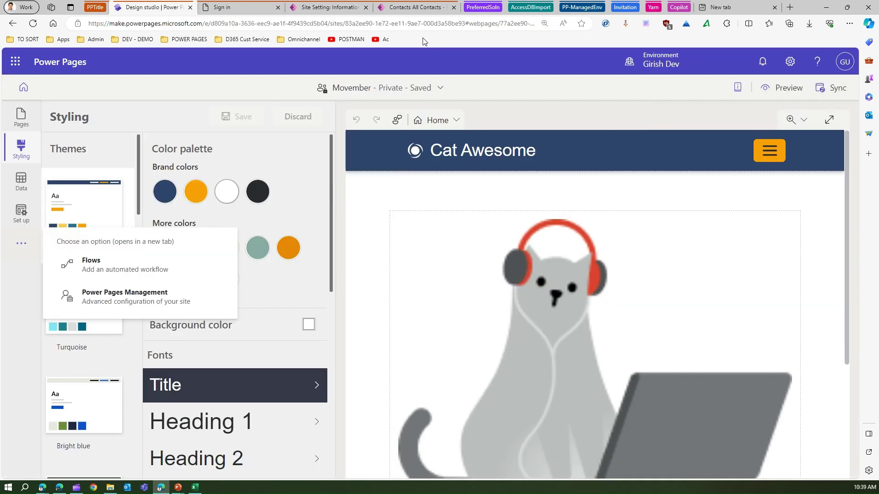
click(326, 9)
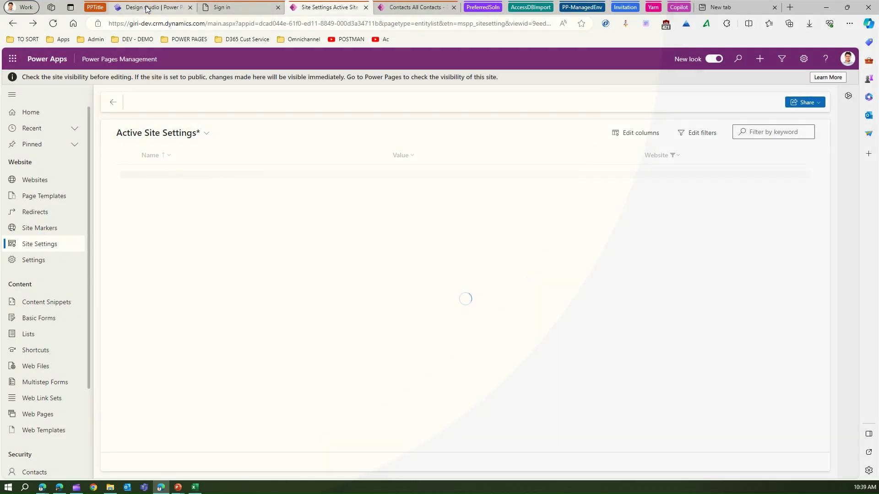
click(146, 9)
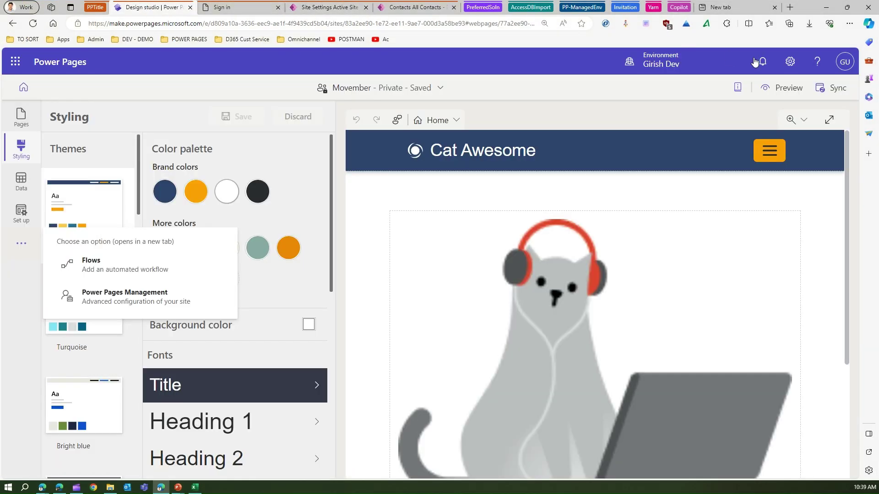
click(826, 88)
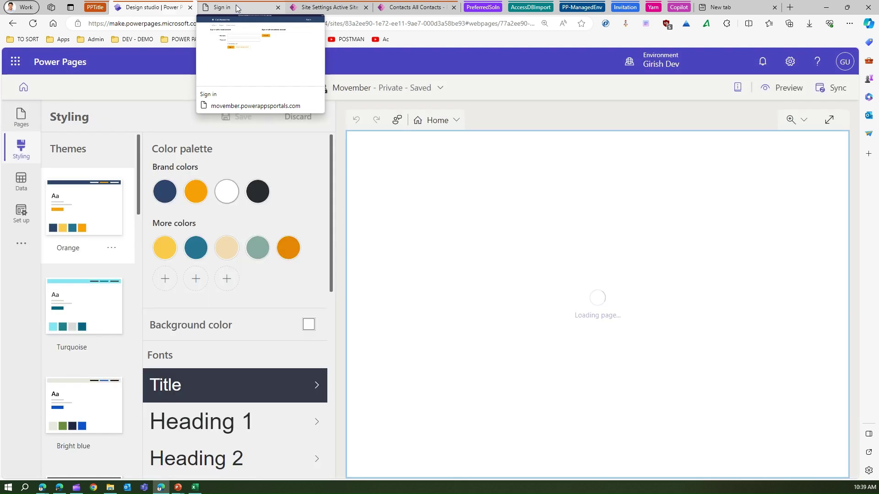
From the sign-in page, go to the site home and sign in with Azure AD
click(236, 9)
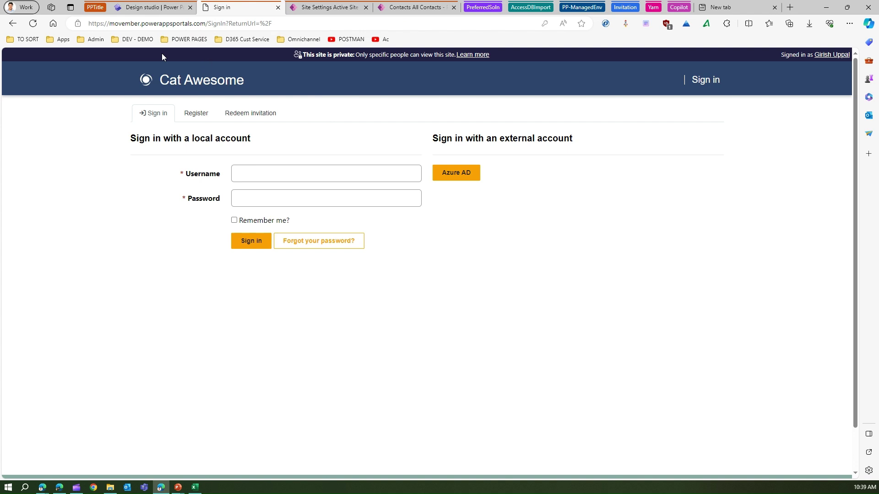
click(180, 82)
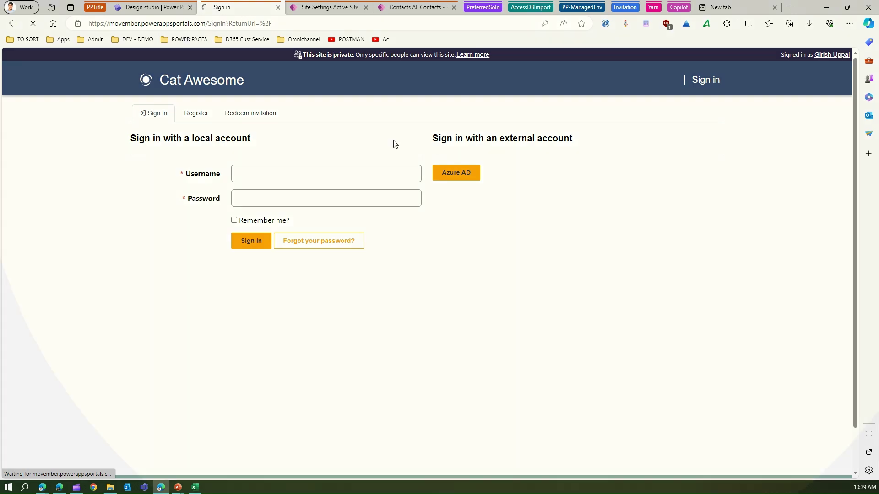
key(ctrl)
key(ctrl)
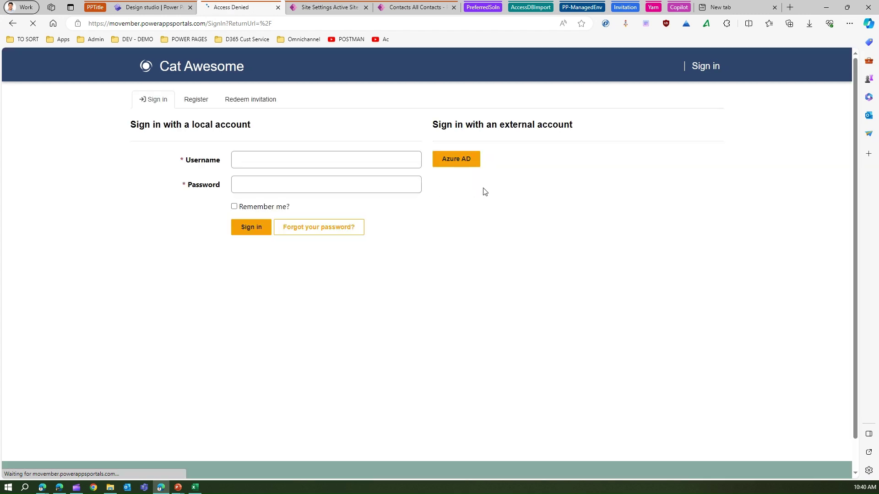
click(463, 163)
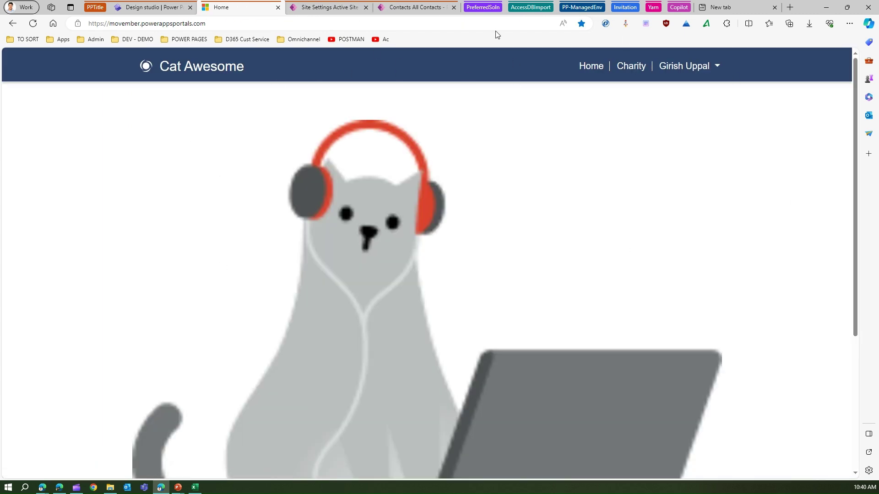
click(329, 9)
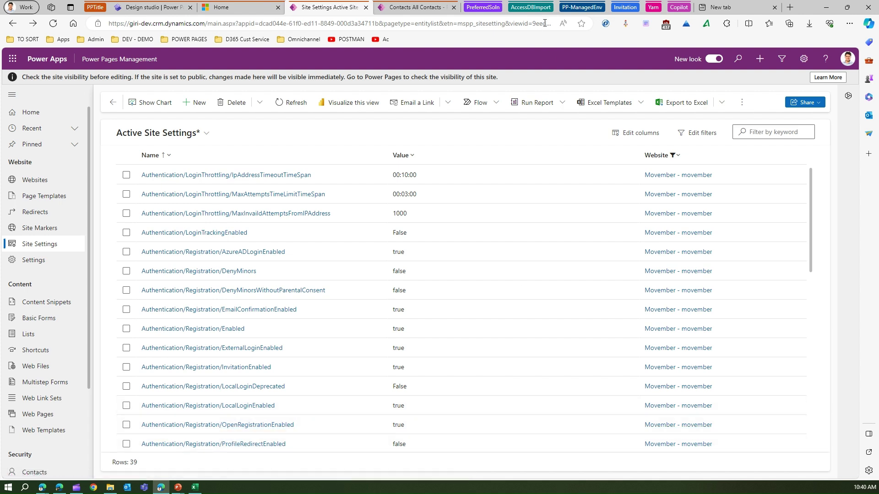
click(244, 9)
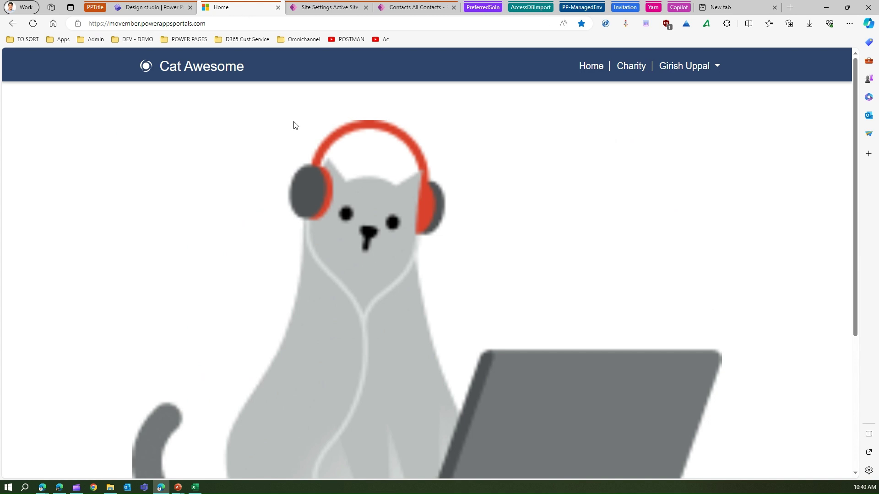